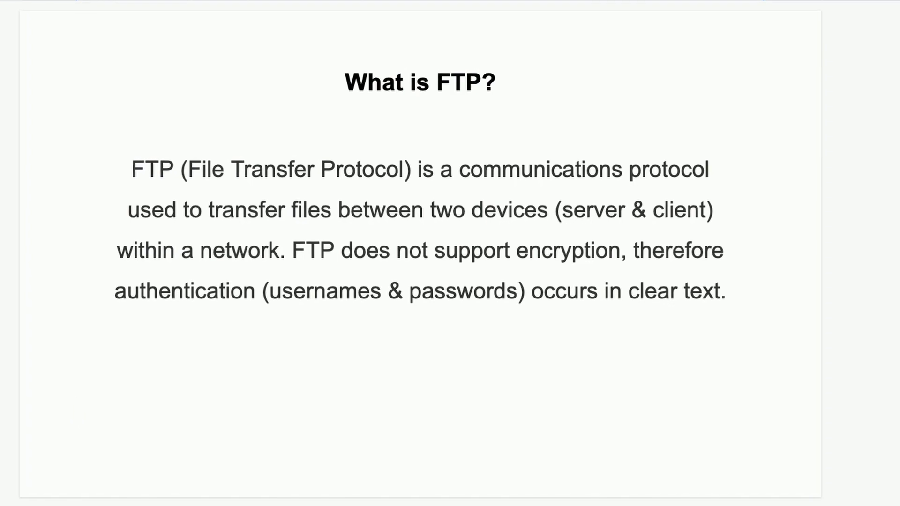
Leave the FTP explanation in Google Docs by switching to another browser tab
left_click(90, 23)
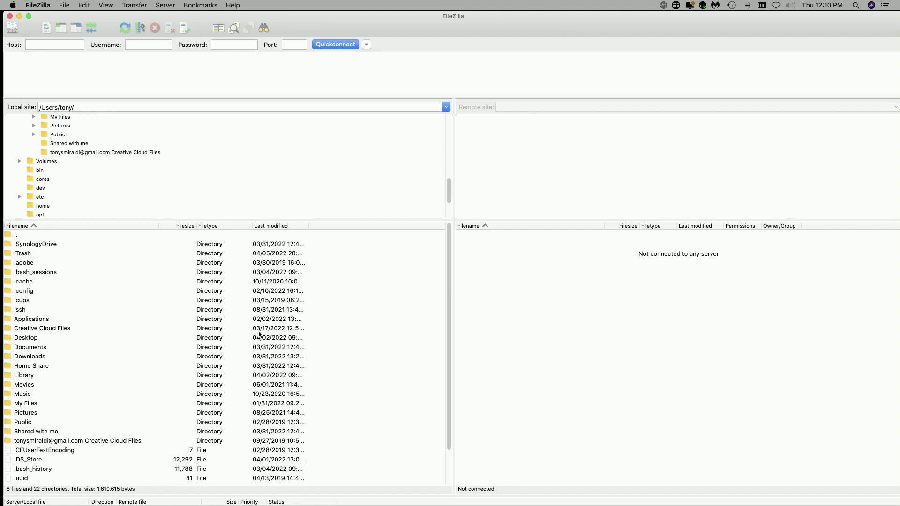
In the local tree, expand Volumes > home > DaVinci Resolve Data and select the FTP Demo folder
scroll(206, 169, "up", 10)
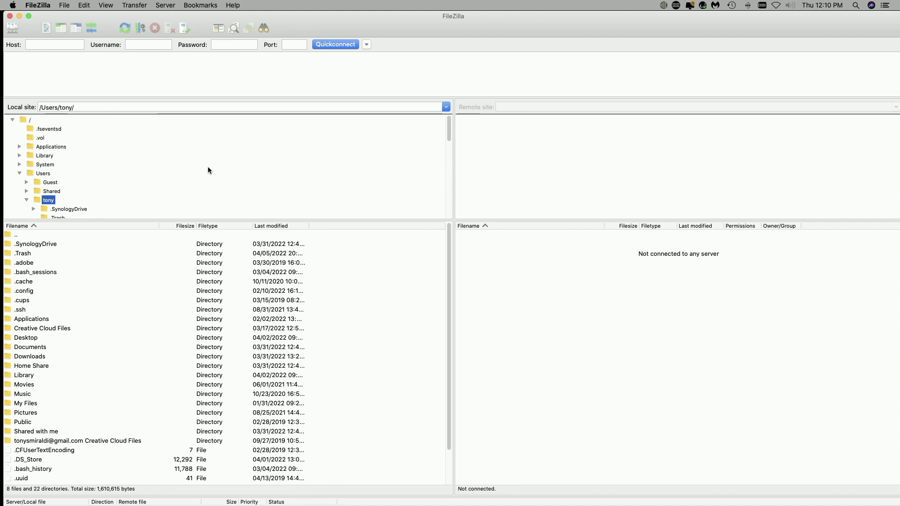
scroll(317, 177, "down", 10)
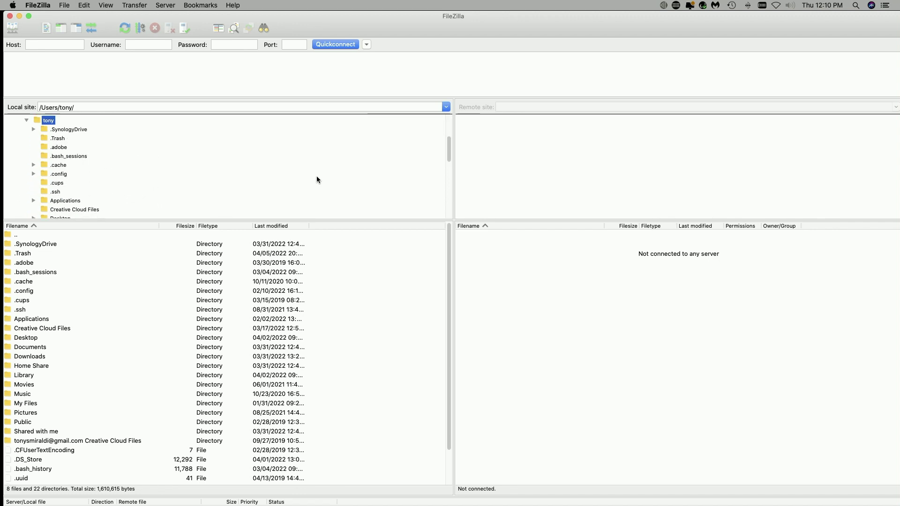
scroll(316, 178, "down", 2)
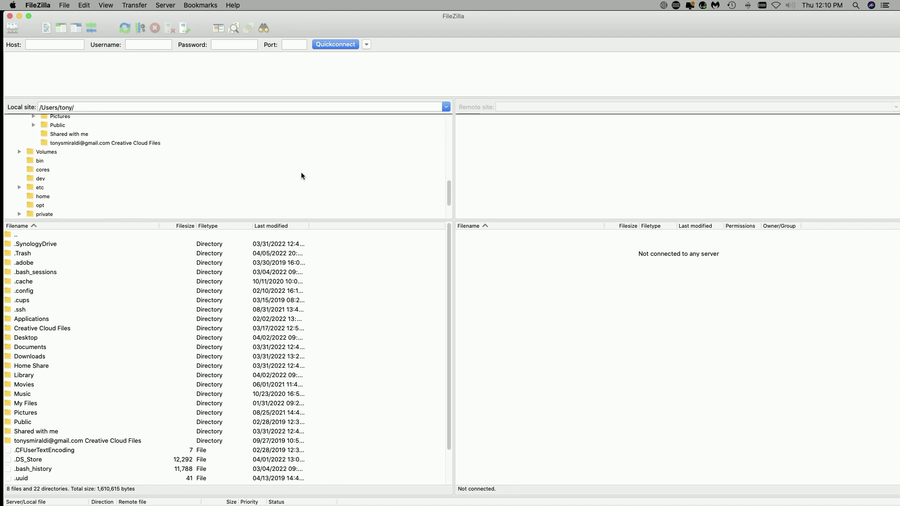
left_click(31, 153)
left_click(20, 152)
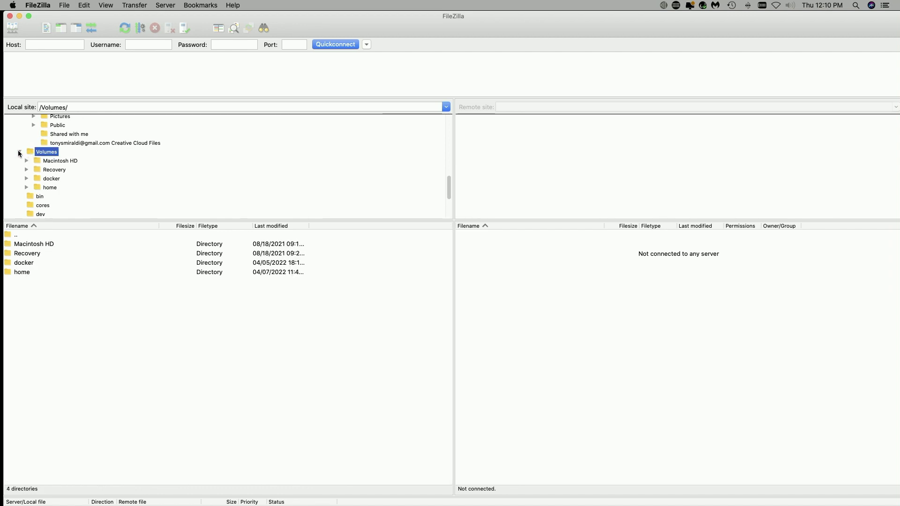
left_click(26, 187)
scroll(204, 178, "down", 2)
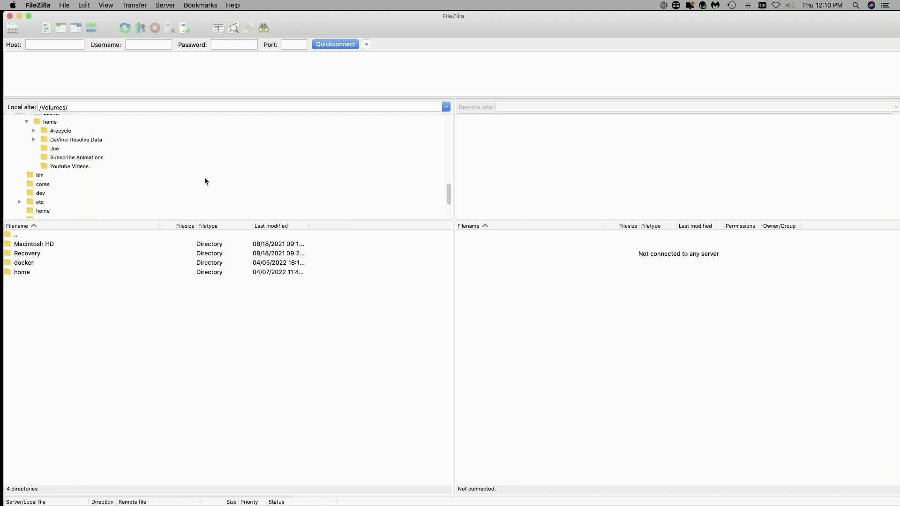
scroll(205, 178, "up", 1)
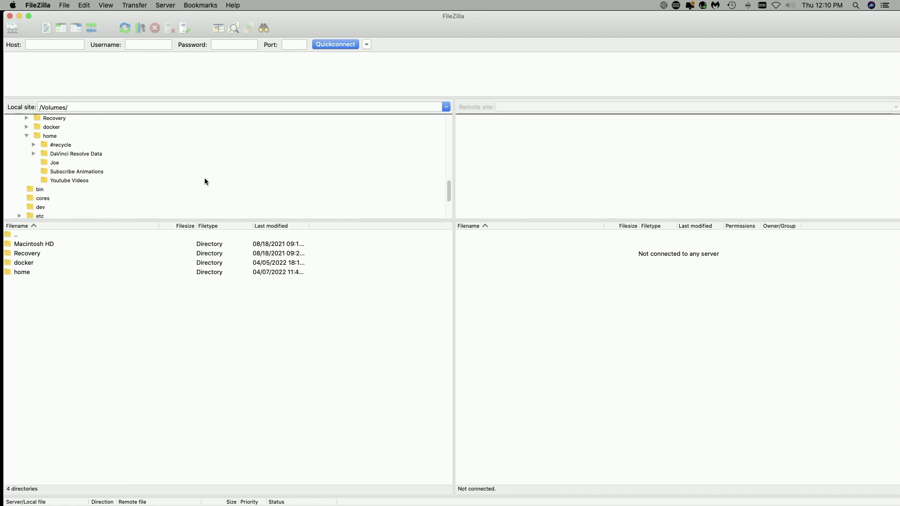
left_click(34, 153)
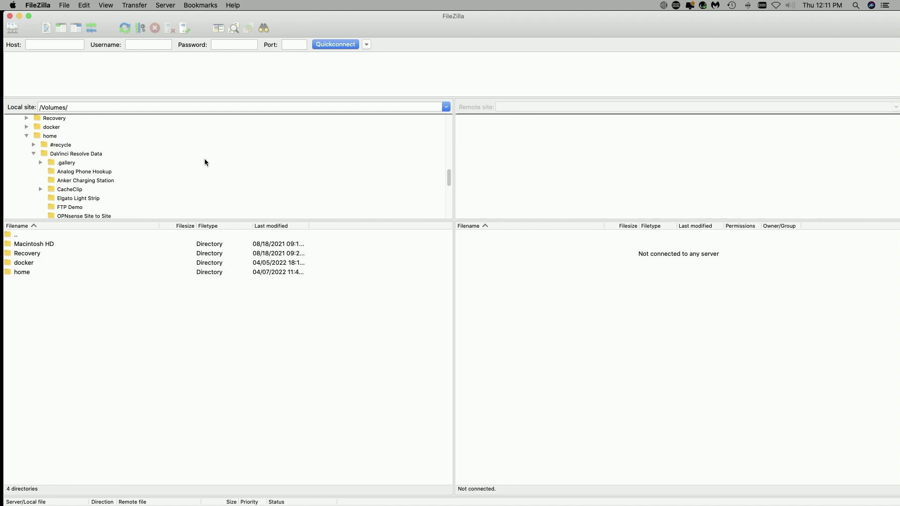
scroll(209, 162, "down", 3)
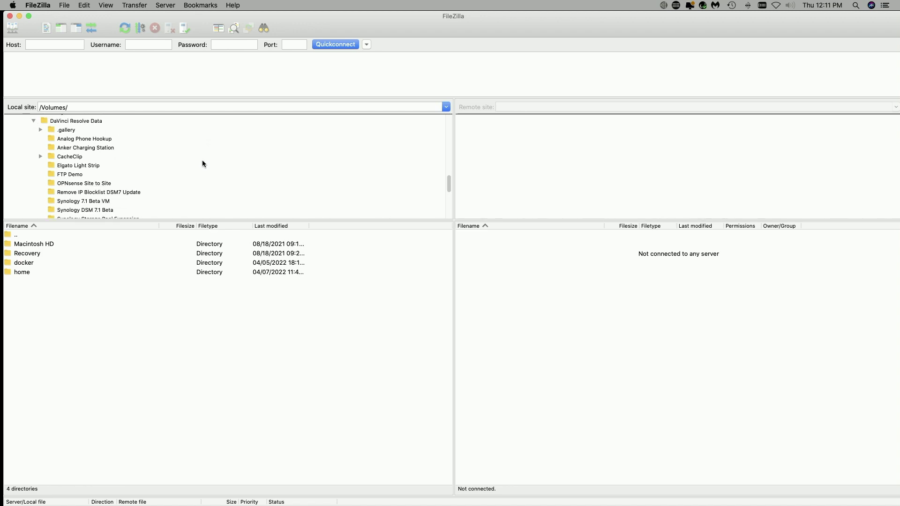
scroll(203, 162, "down", 1)
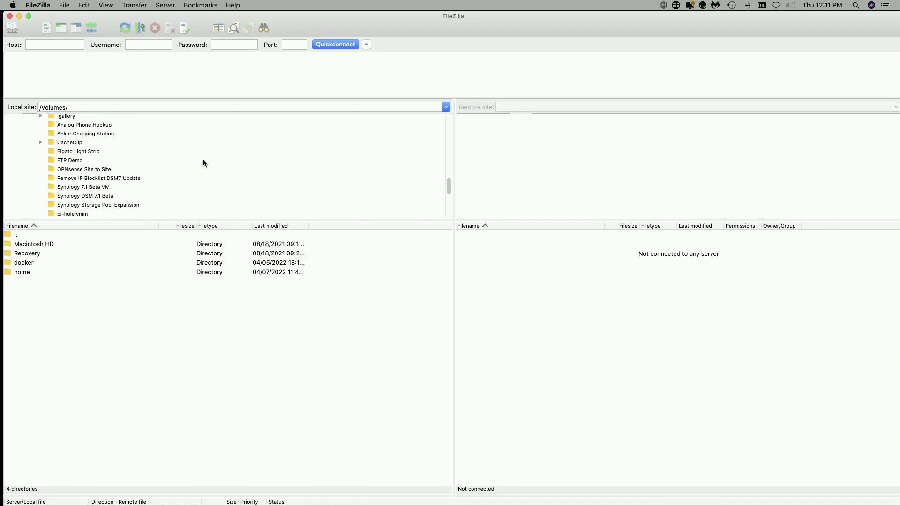
left_click(52, 161)
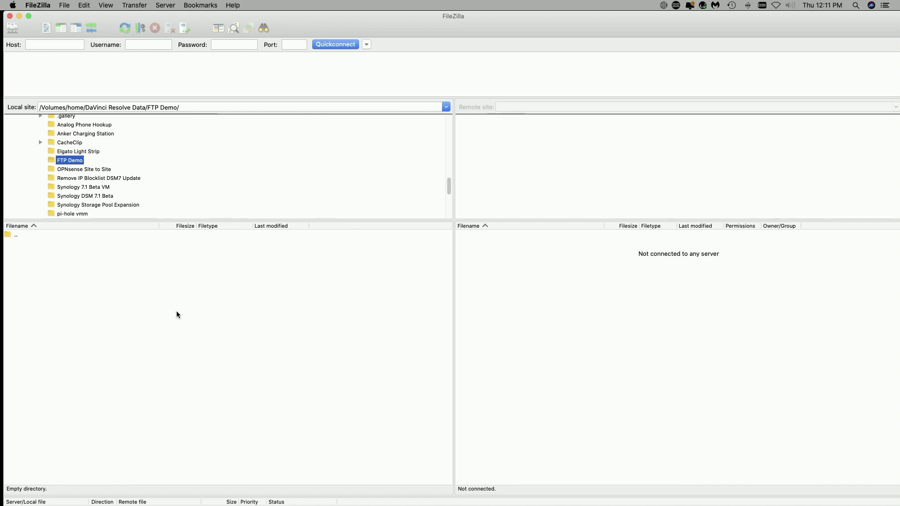
Reconnect to the saved server 192.168.25.214 with its password and open the Crucial X8 drive
left_click(366, 44)
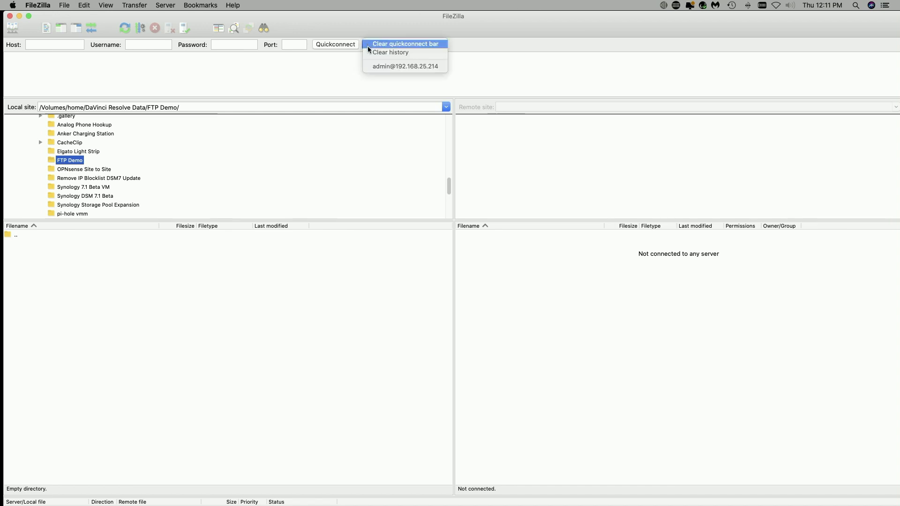
left_click(397, 66)
type("•••••")
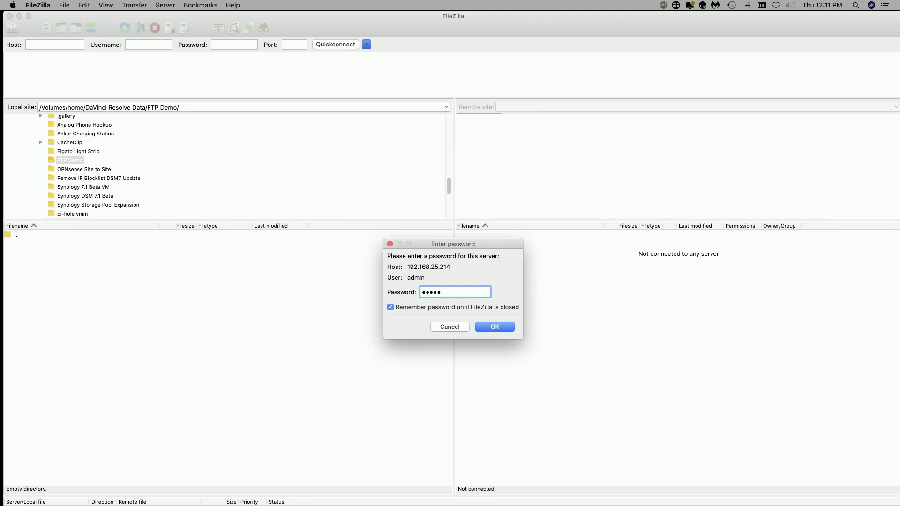
left_click(496, 331)
left_click(482, 129)
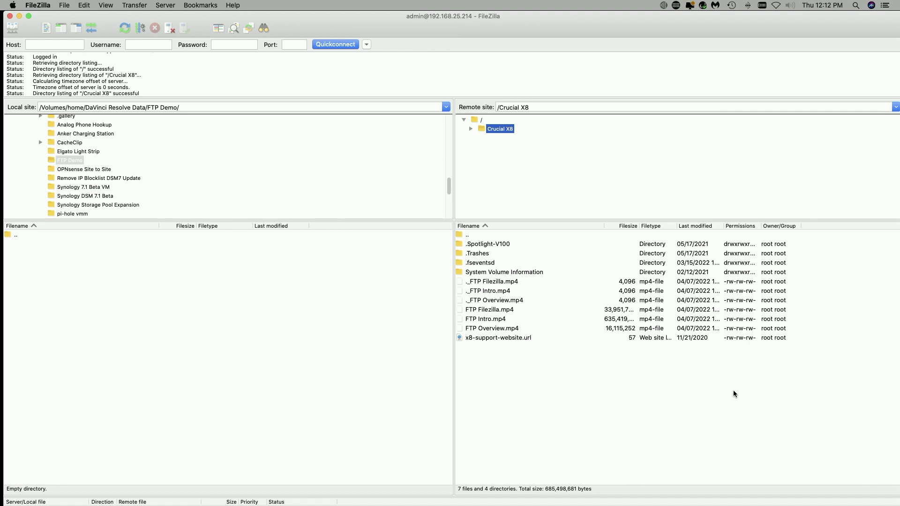
Drag FTP Intro.mp4 from the remote list into the local FTP Demo folder
left_click(465, 319)
left_click_drag(465, 319, 222, 328)
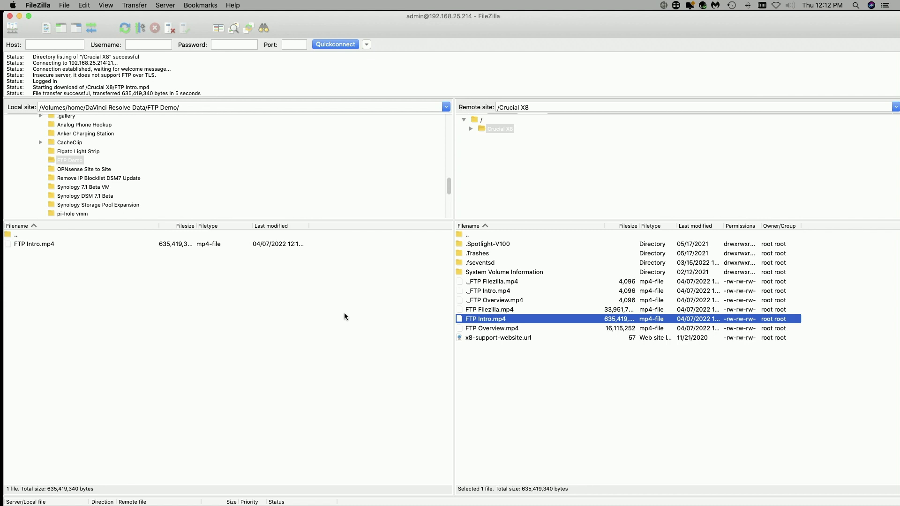
Switch the local destination folder to the Desktop
scroll(276, 190, "up", 5)
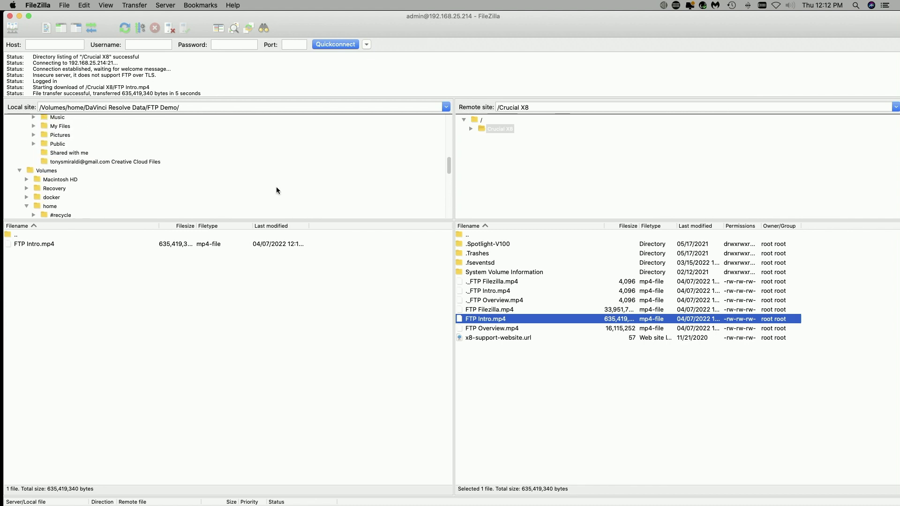
scroll(276, 190, "up", 5)
scroll(277, 187, "up", 8)
scroll(277, 190, "down", 5)
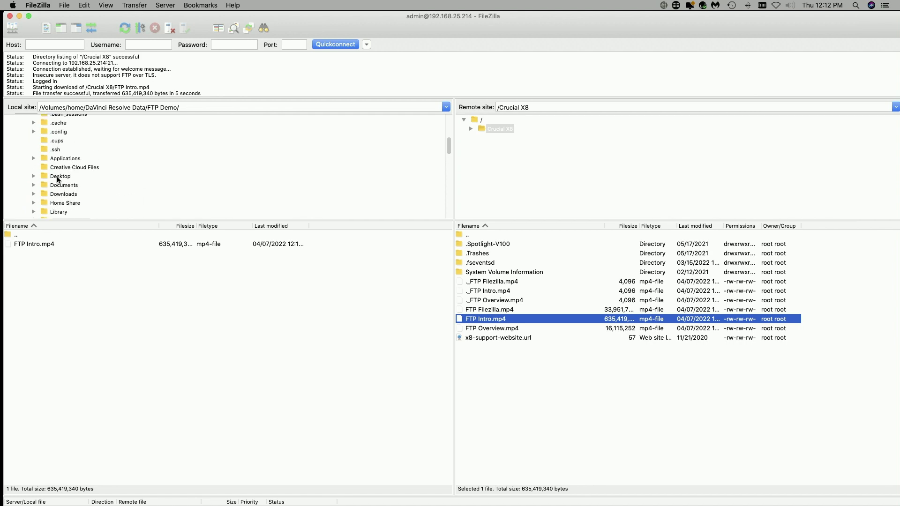
left_click(58, 177)
Download FTP Intro.mp4 again onto the Desktop, then minimise FileZilla
scroll(377, 408, "down", 3)
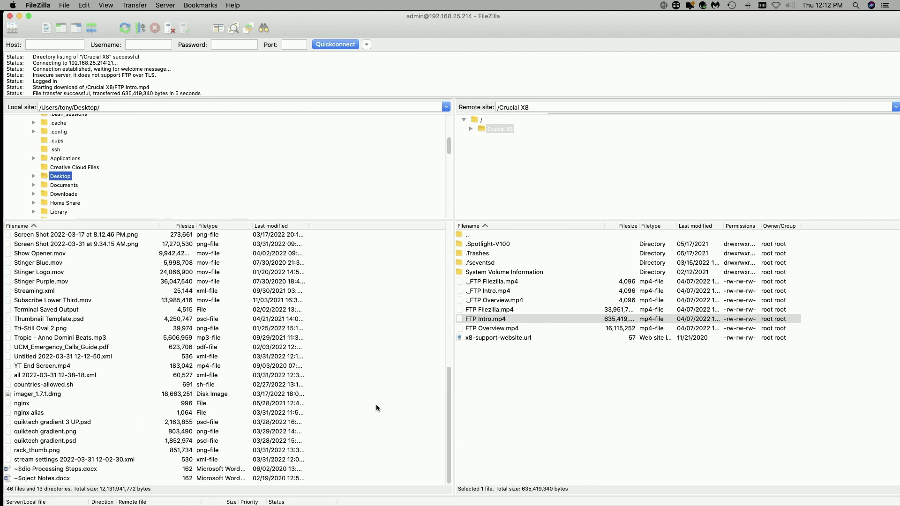
left_click(460, 322)
left_click_drag(460, 321, 355, 334)
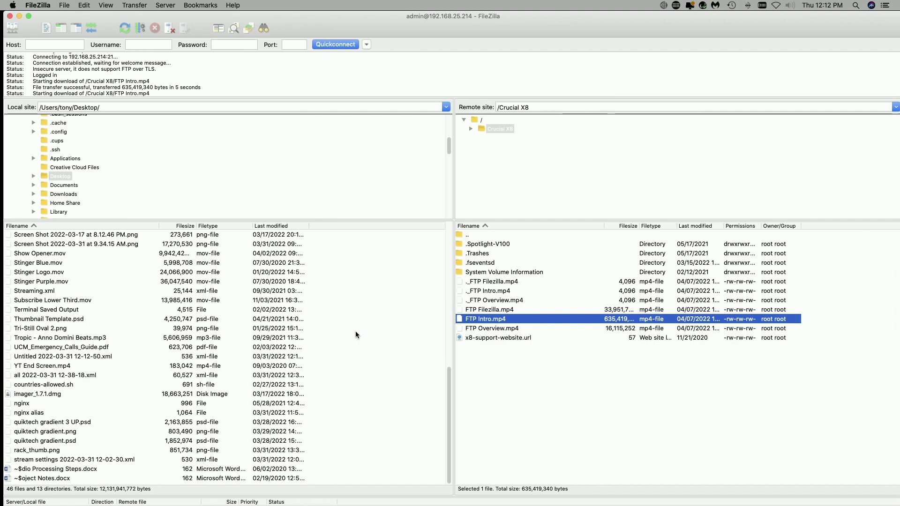
scroll(355, 331, "up", 6)
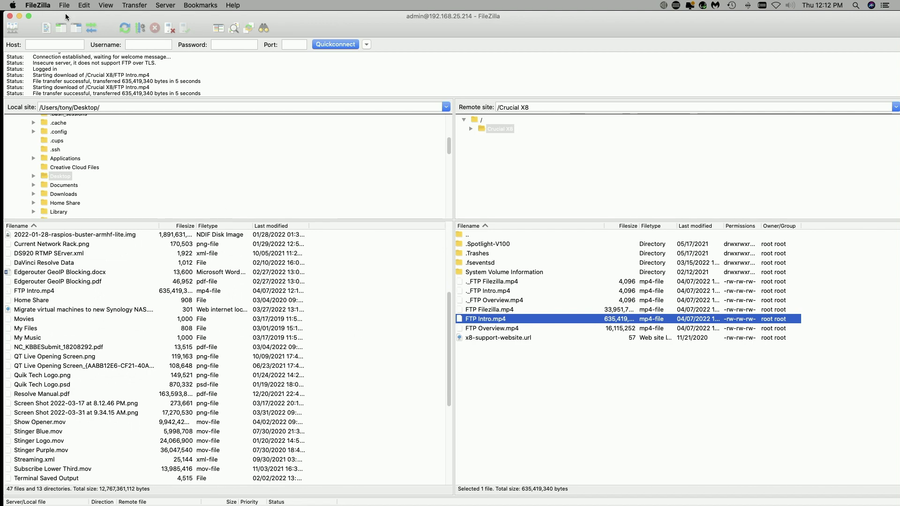
left_click(19, 17)
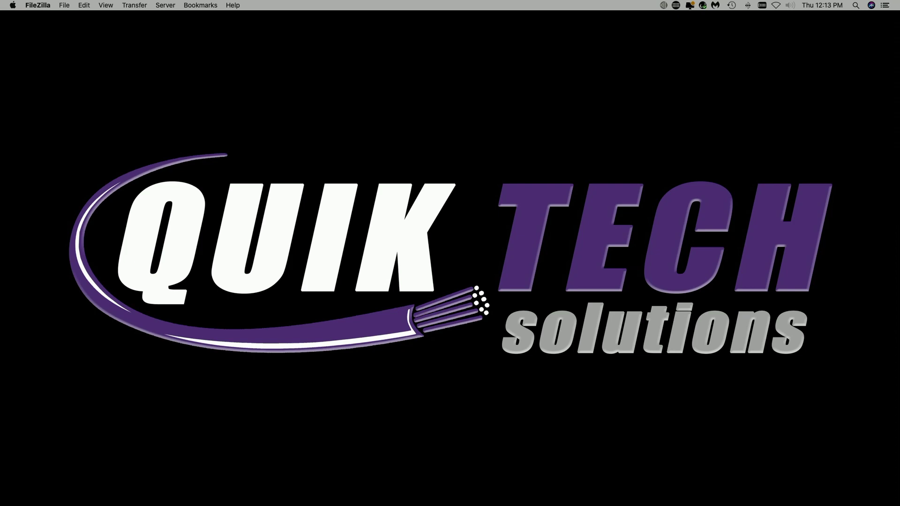
Move the FTP Intro.mp4 desktop icon into place and select it
left_click_drag(796, 229, 425, 108)
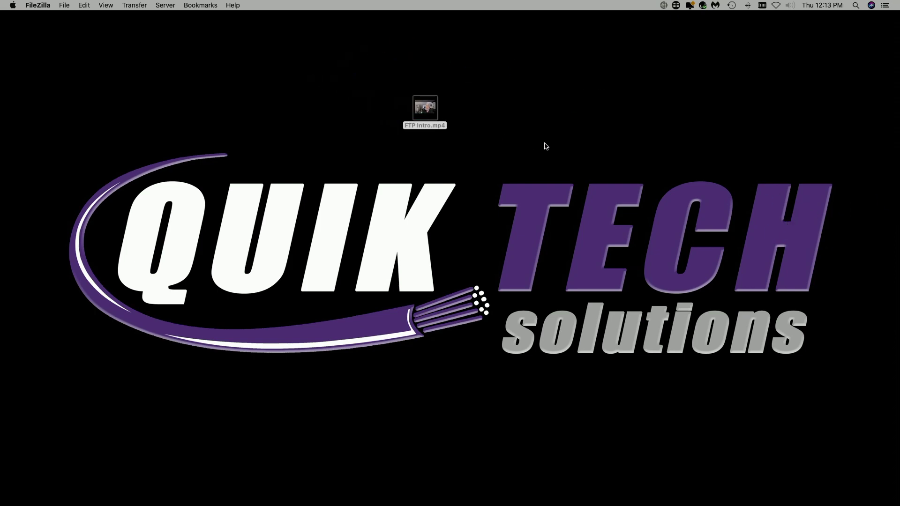
left_click(428, 110)
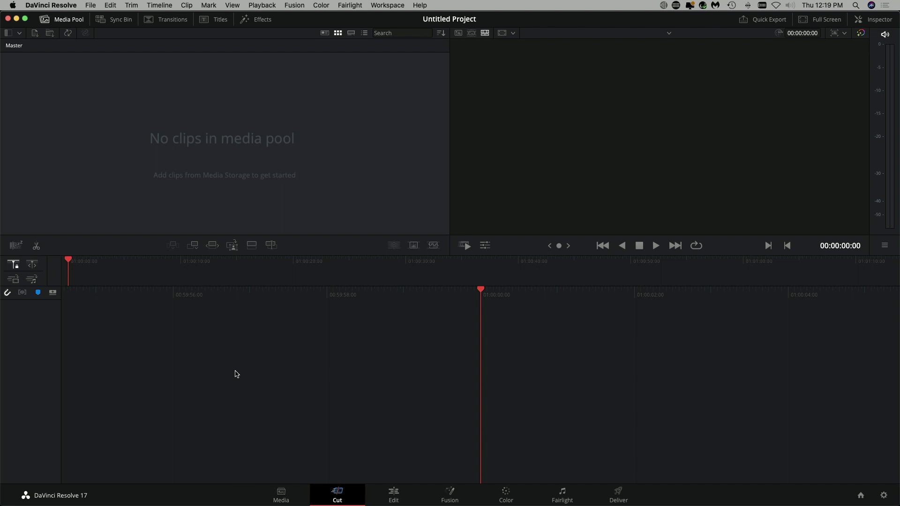
On the Media page, browse Media Storage to home > DaVinci Resolve Data > FTP Demo
left_click(281, 500)
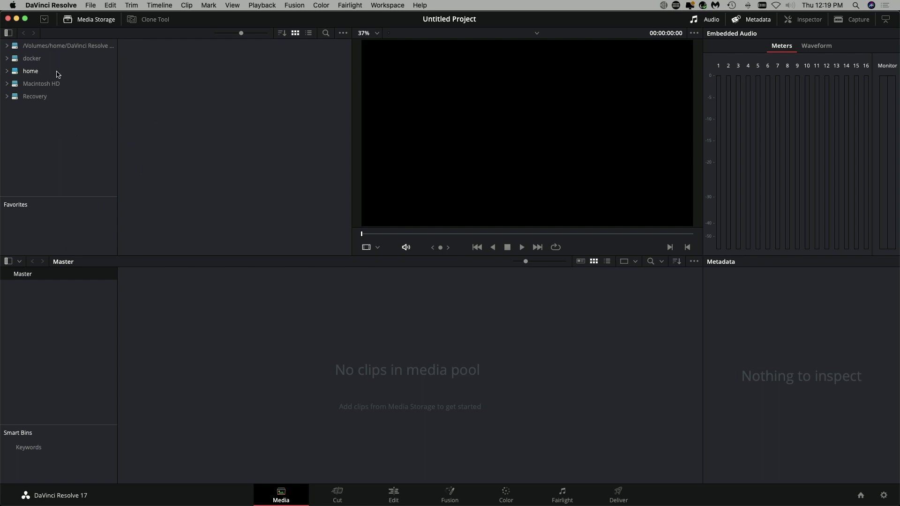
left_click(7, 71)
left_click(13, 96)
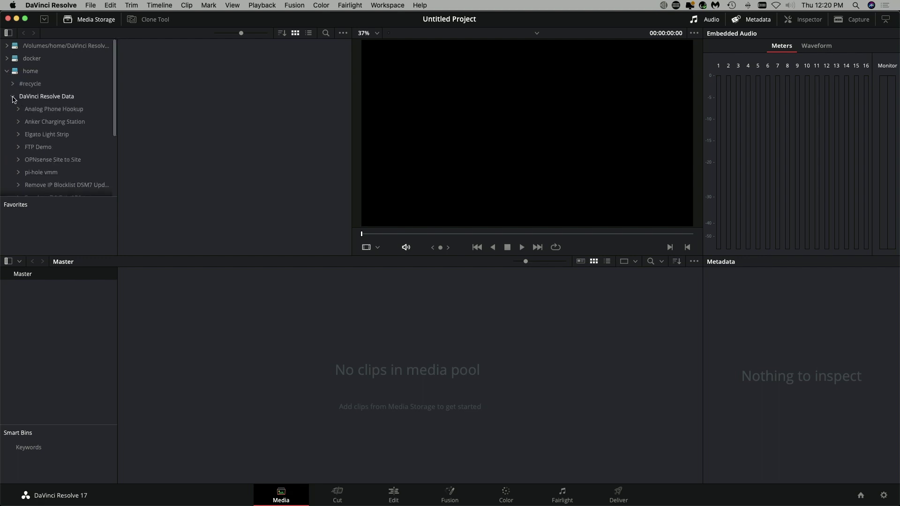
left_click(36, 148)
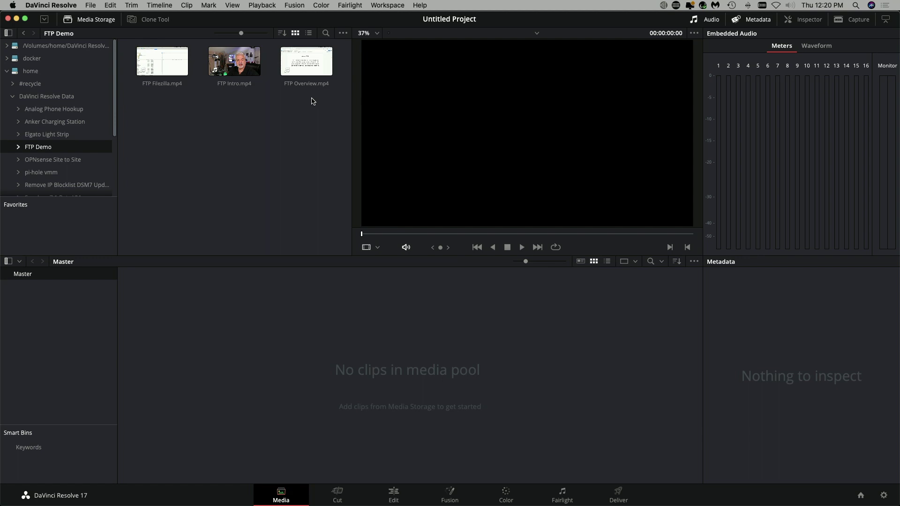
Add FTP Filezilla.mp4, FTP Intro.mp4 and FTP Overview.mp4 to the media pool, changing the frame rate, then open the Edit page
left_click_drag(314, 101, 152, 58)
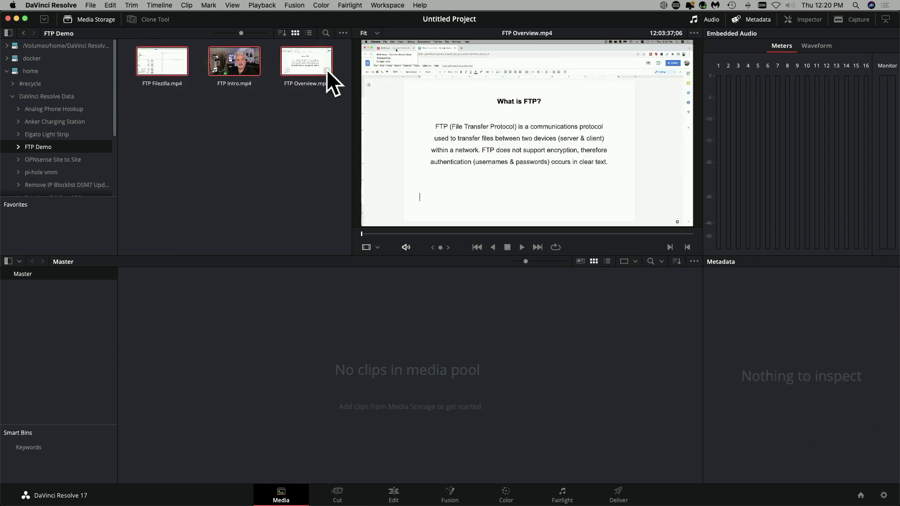
left_click_drag(300, 67, 313, 332)
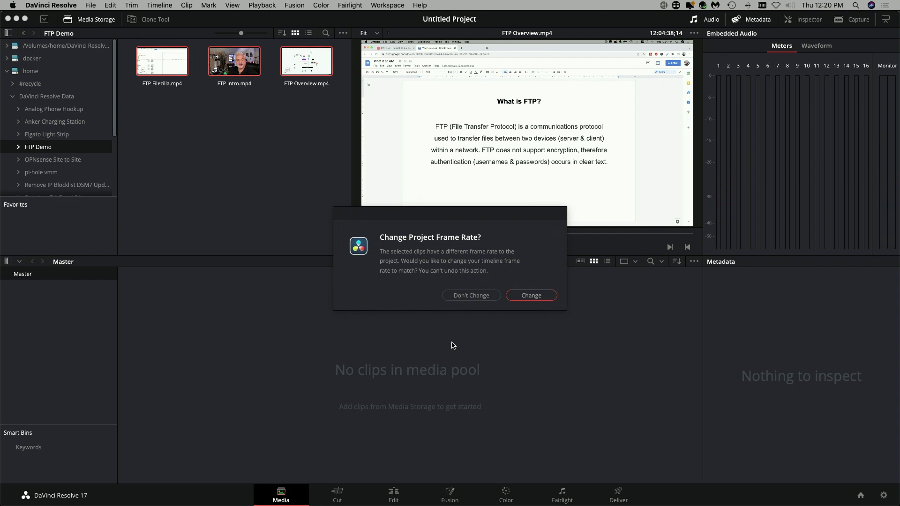
left_click(531, 298)
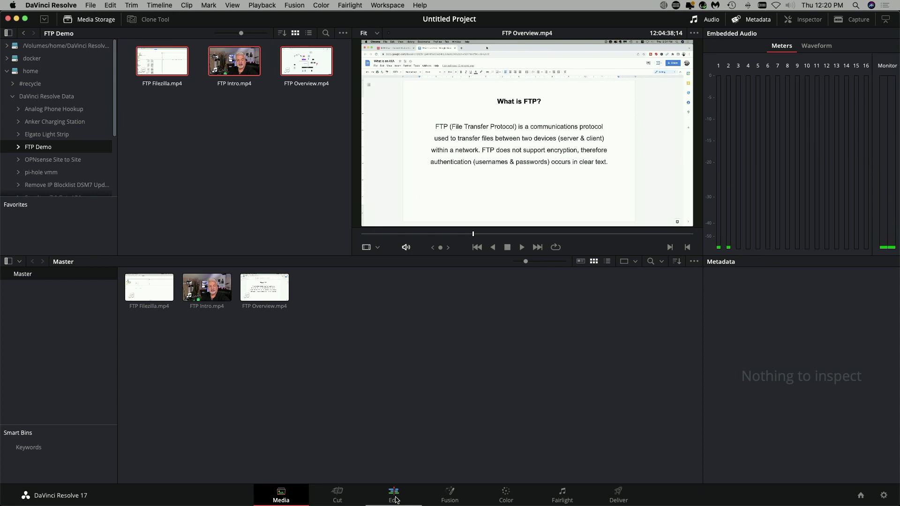
left_click(393, 497)
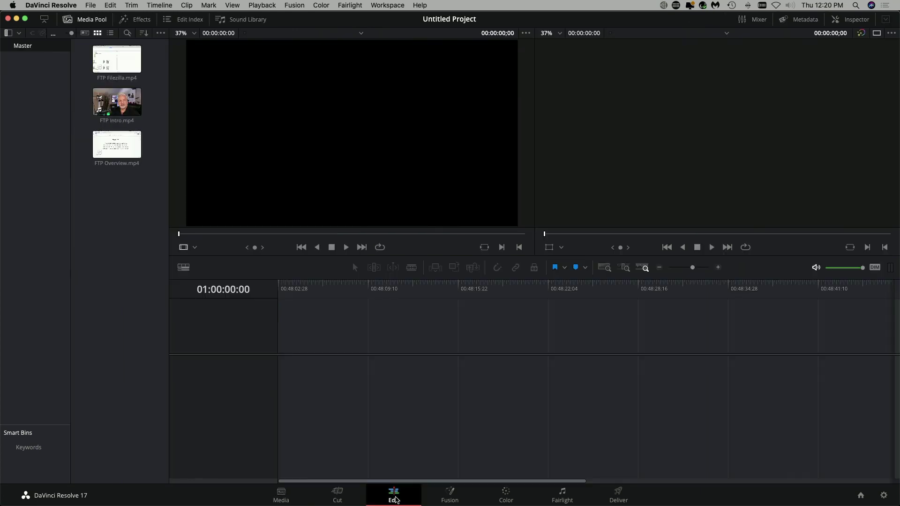